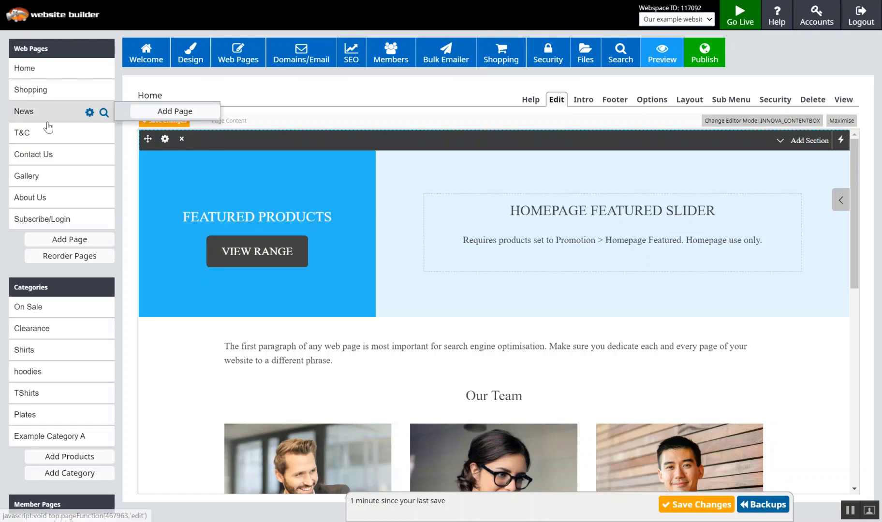
Open the Testimonials page under About Us and start editing its text block
mouse_move(22, 198)
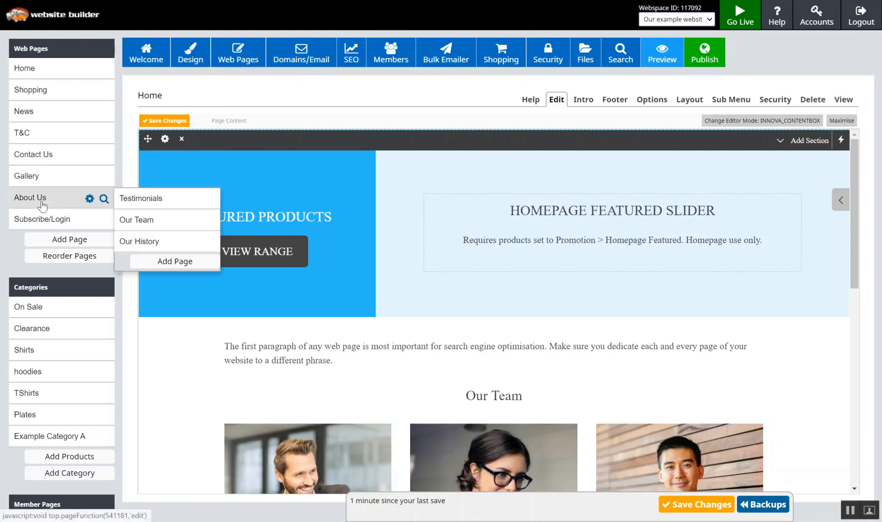
click(141, 199)
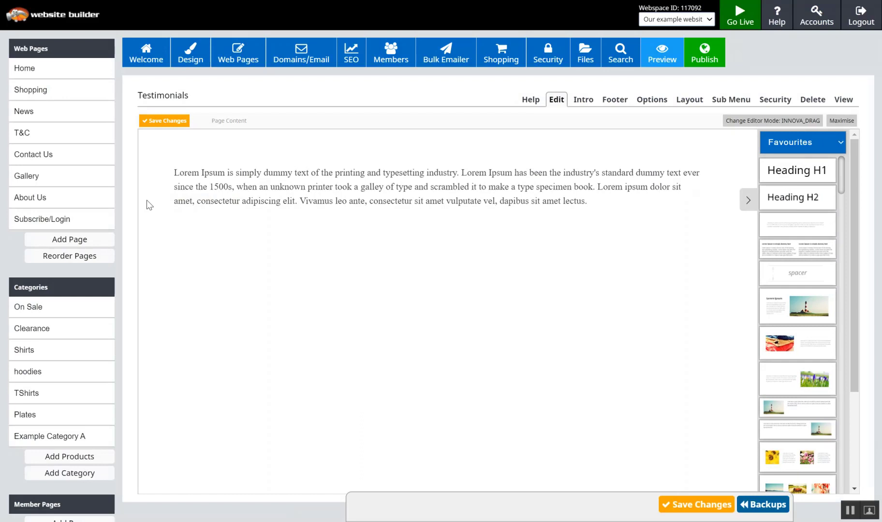
click(262, 195)
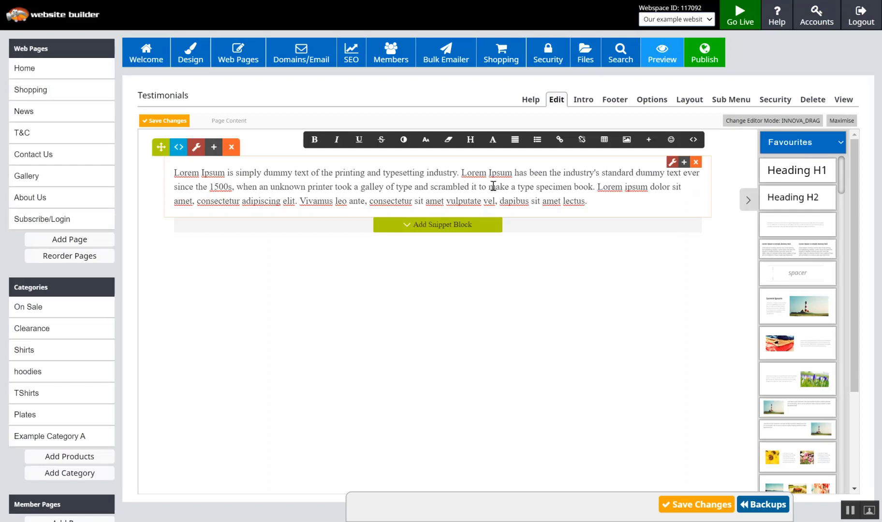
Below the testimonial paragraph, add a line with the customer's full name and another reading "Products purchased - Shirt A"
click(596, 202)
key(Return)
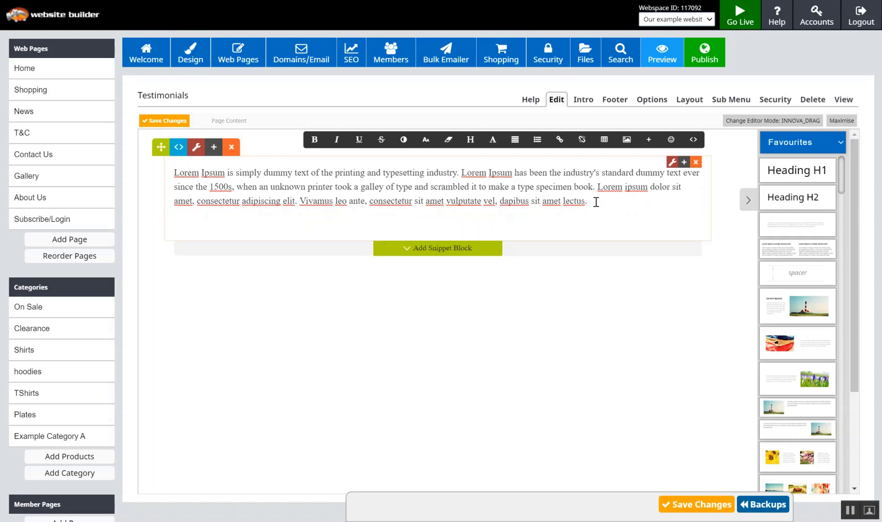
text(John )
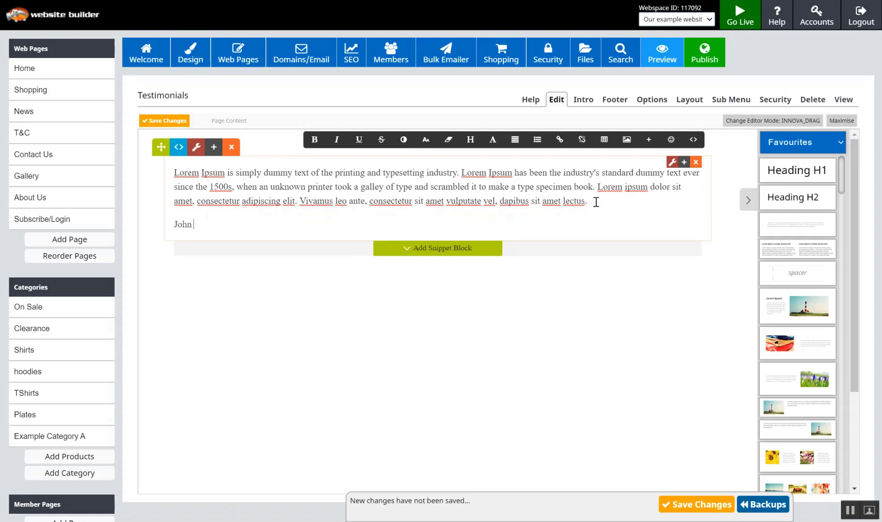
text(Smith)
key(Return)
text(Pro)
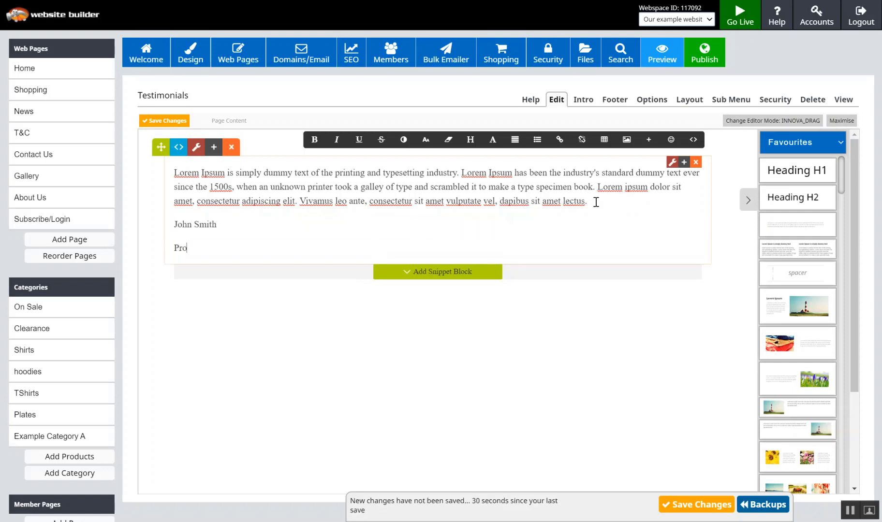
text(cucts purchased - Shirt A)
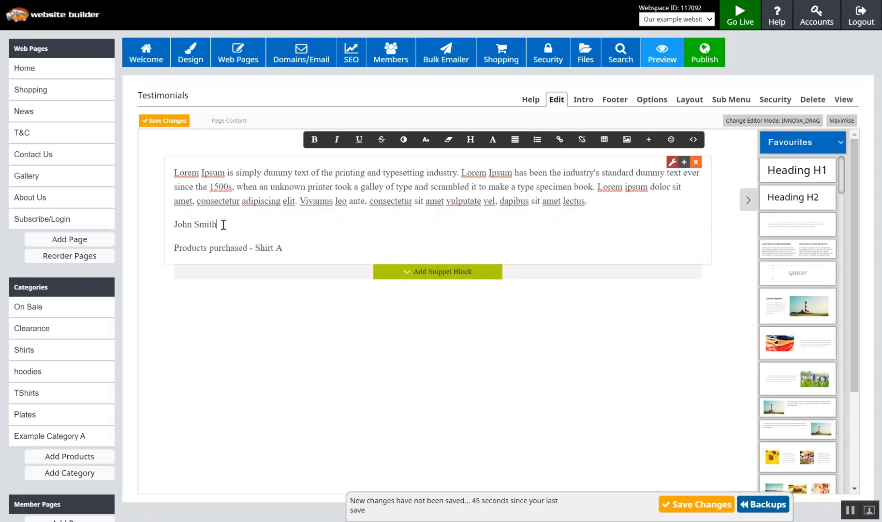
Make the customer's name bold and put the "Products purchased - Shirt A" line directly beneath it without a paragraph gap
drag(221, 225, 159, 234)
click(314, 140)
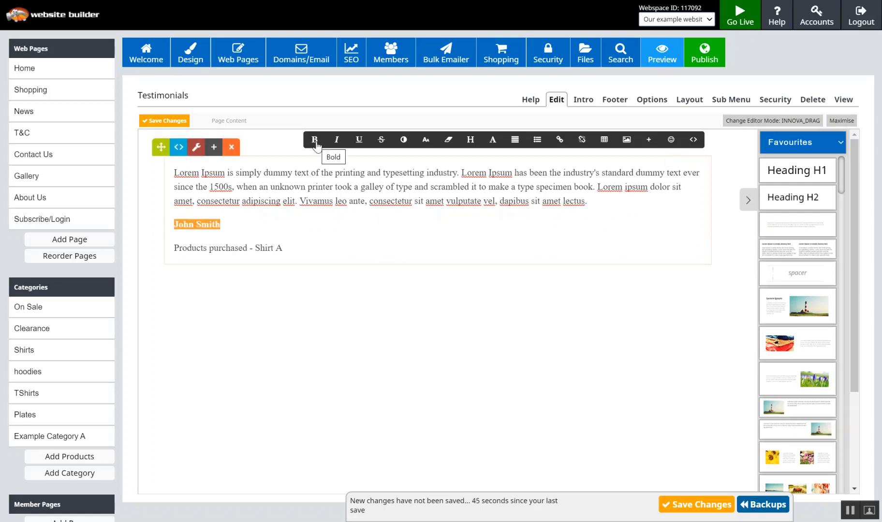
click(233, 227)
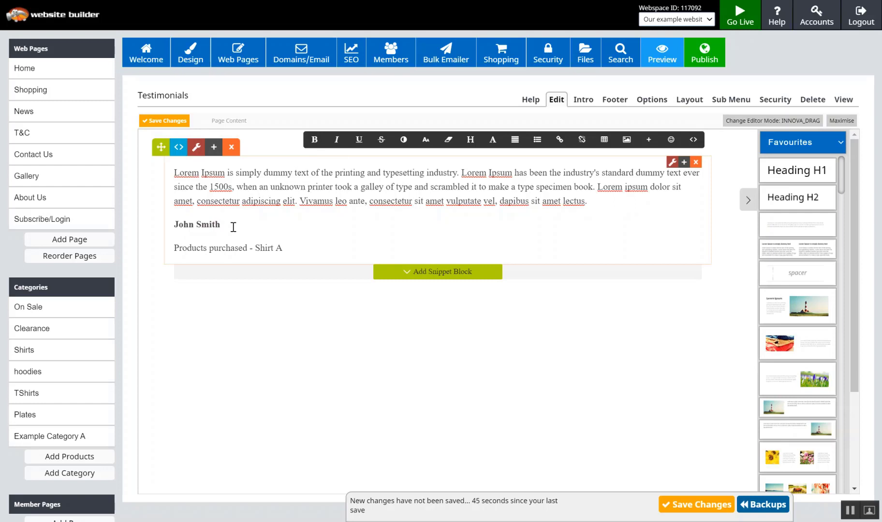
key(Delete)
key(Return)
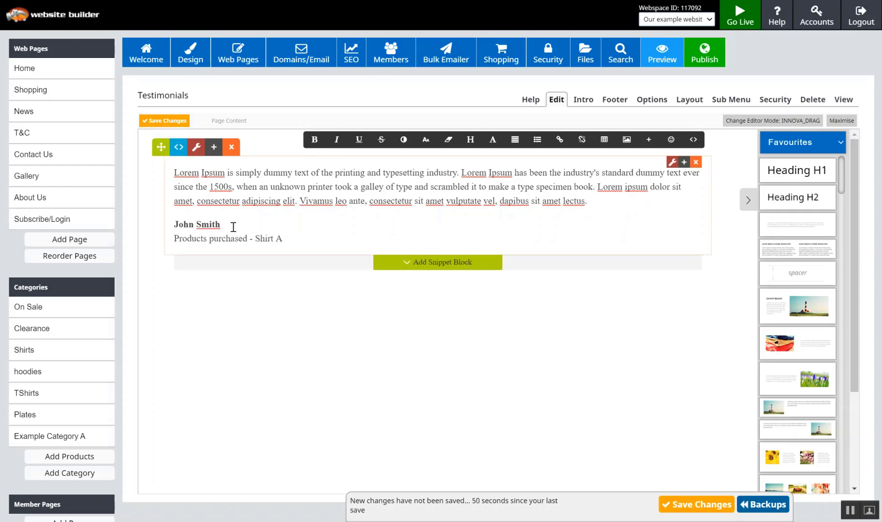
Set the font size of the "Products purchased - Shirt A" line to 14px
drag(286, 241, 176, 244)
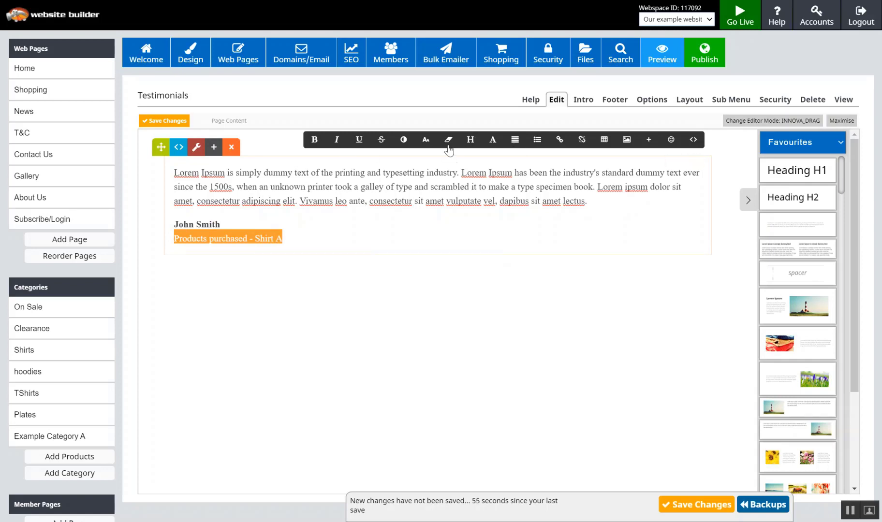
click(426, 140)
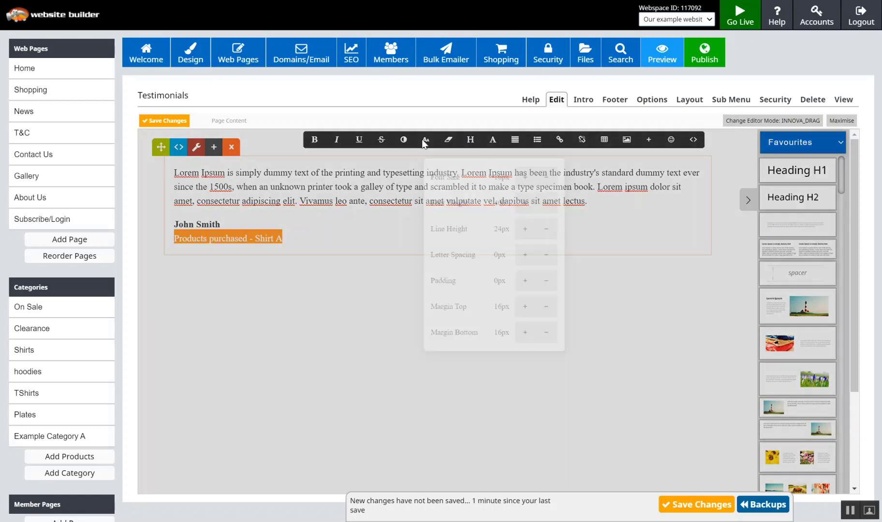
click(546, 177)
click(546, 177)
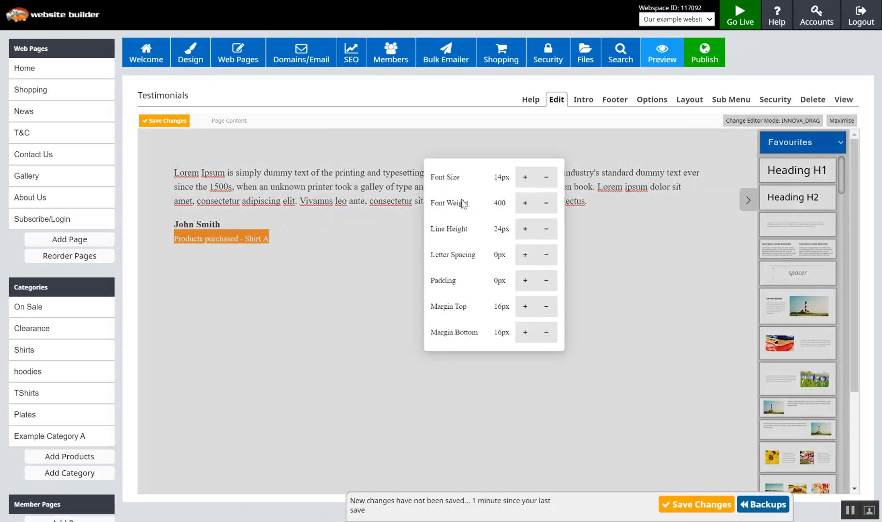
click(348, 246)
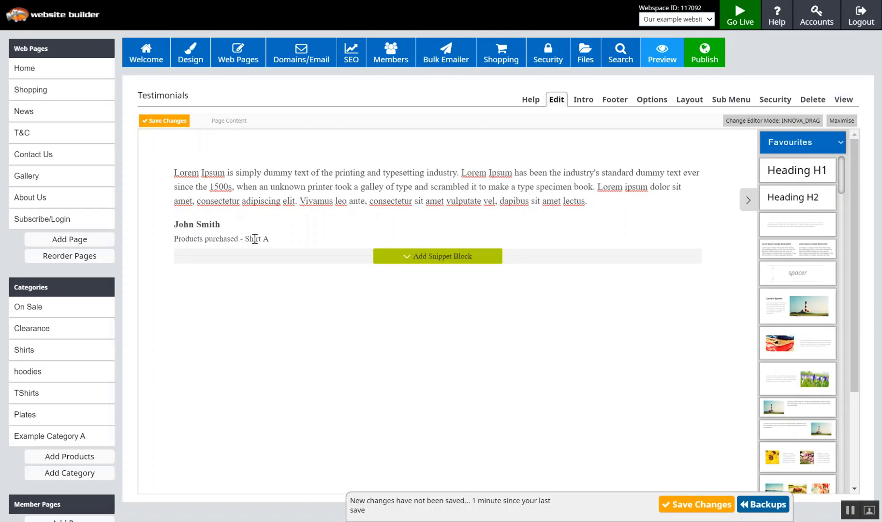
Set the font size of the testimonial paragraph to 18px
drag(599, 203, 154, 175)
click(404, 139)
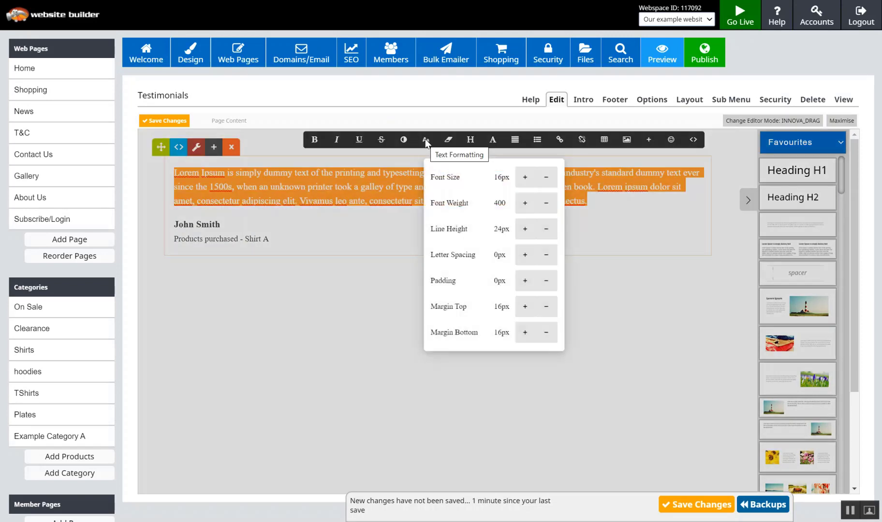
click(526, 177)
click(527, 178)
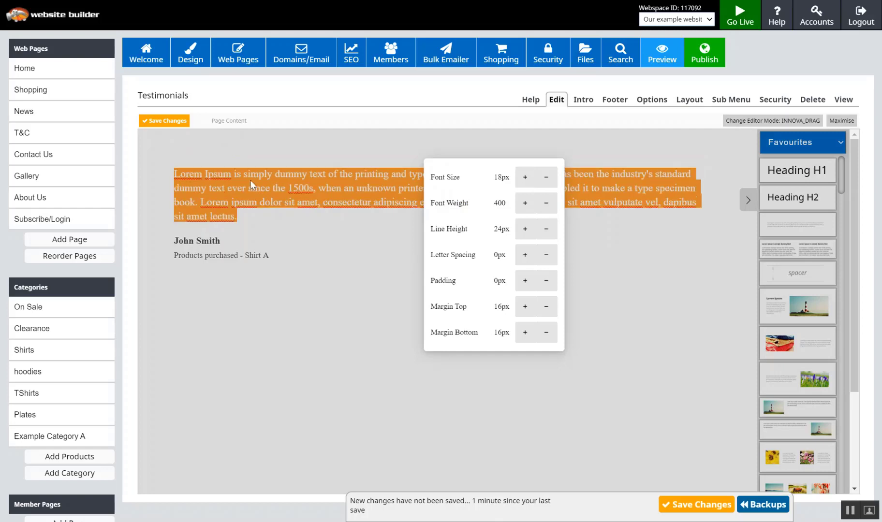
click(199, 175)
Add an opening quotation mark before the testimonial paragraph and save the page, staying in the editor
click(175, 174)
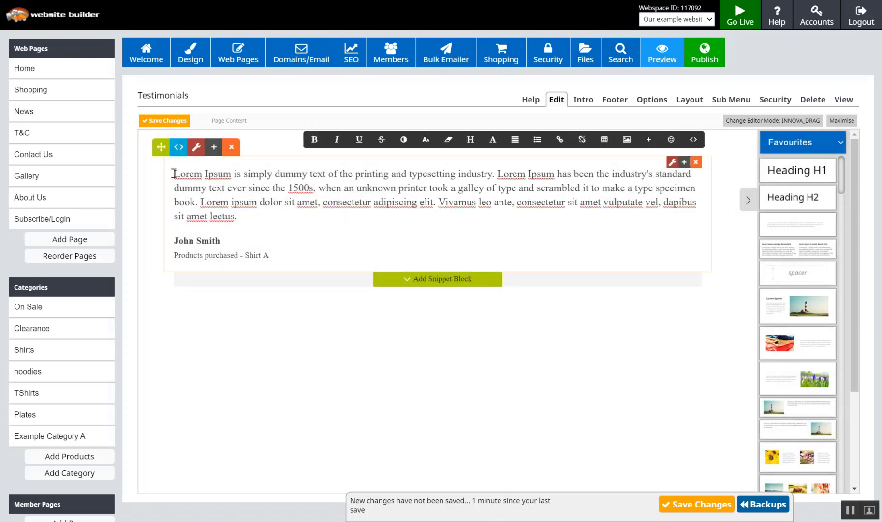
text(")
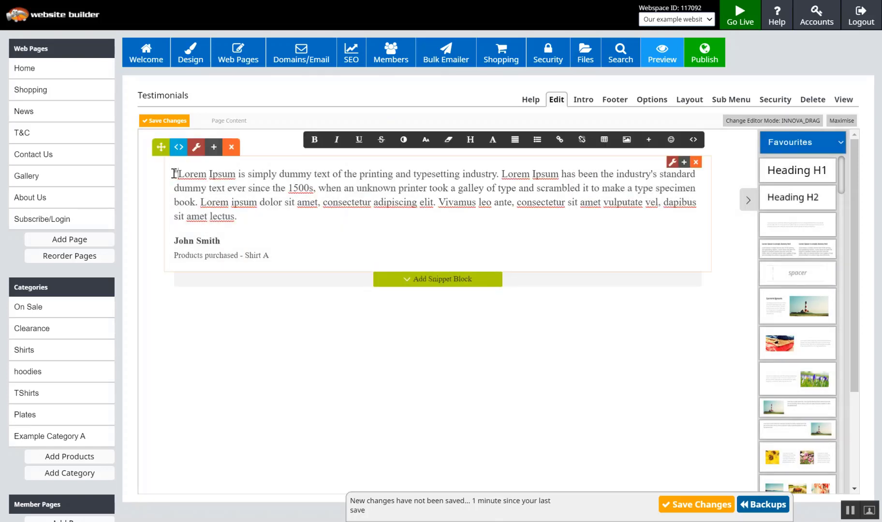
click(164, 120)
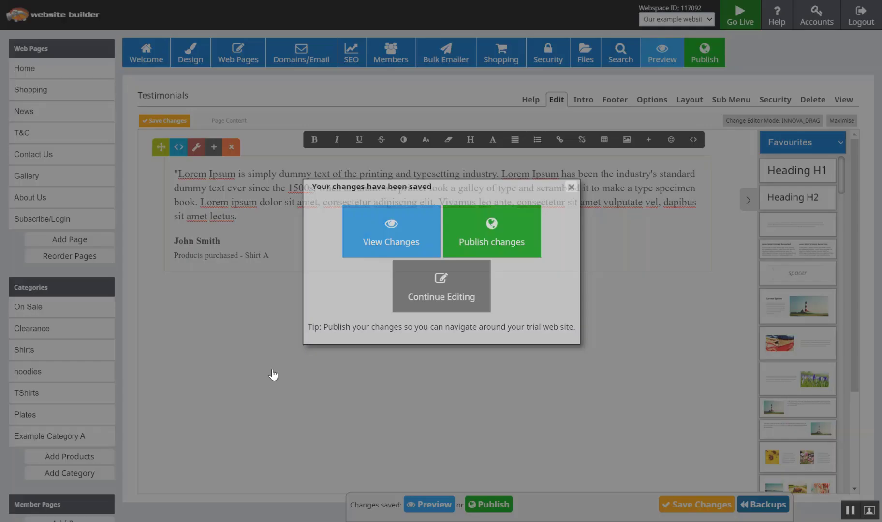
click(273, 375)
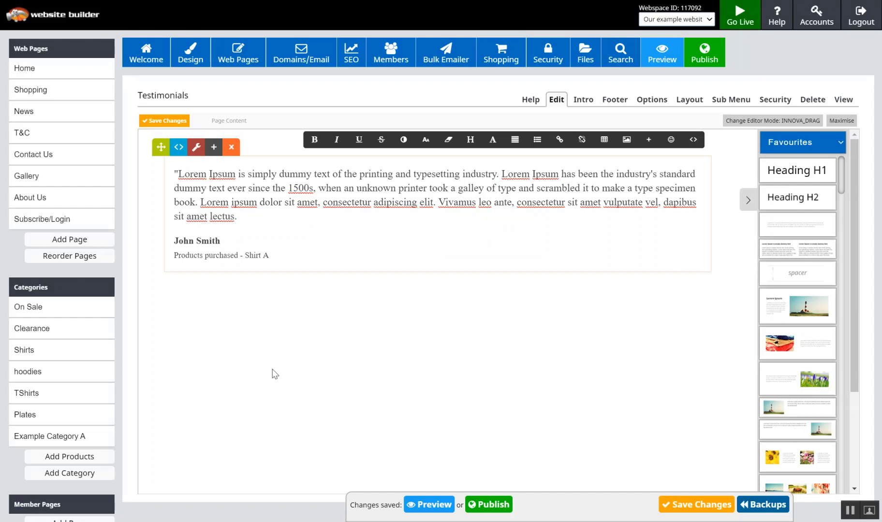
Duplicate the testimonial block three times down the Testimonials page and save the changes
click(214, 148)
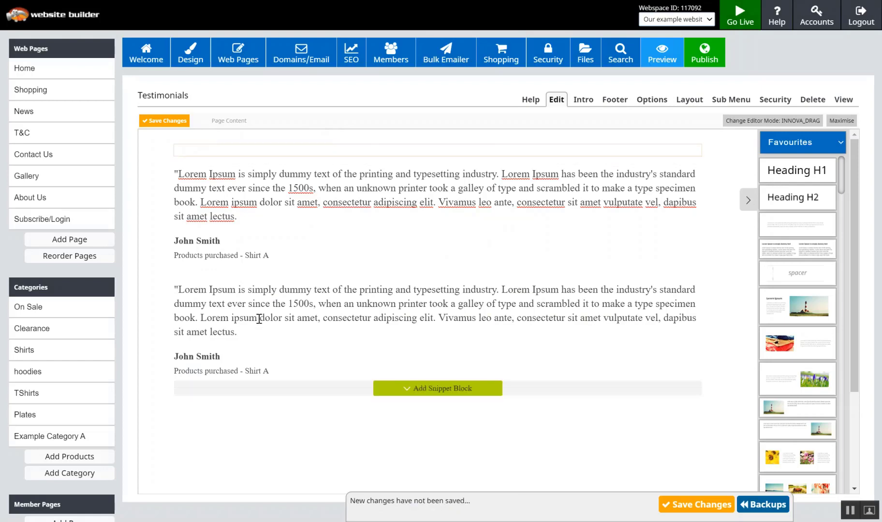
click(257, 318)
click(226, 263)
click(300, 401)
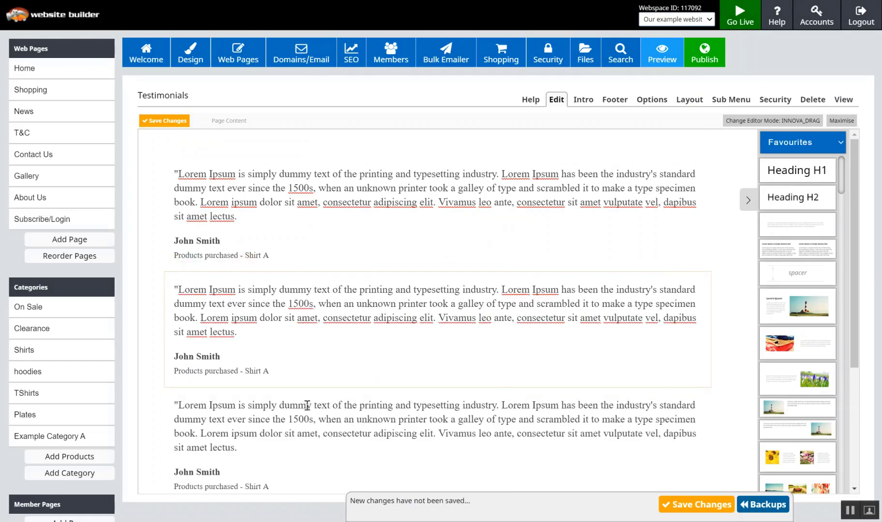
click(226, 379)
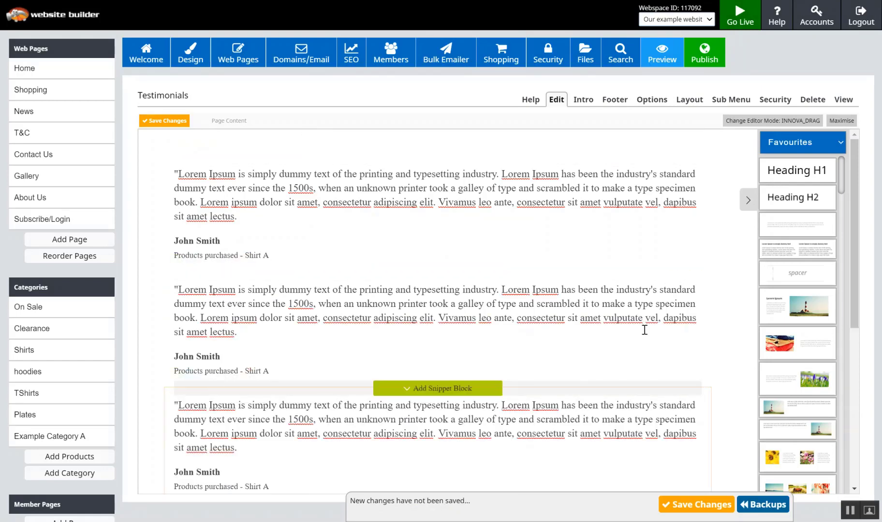
drag(854, 295, 850, 355)
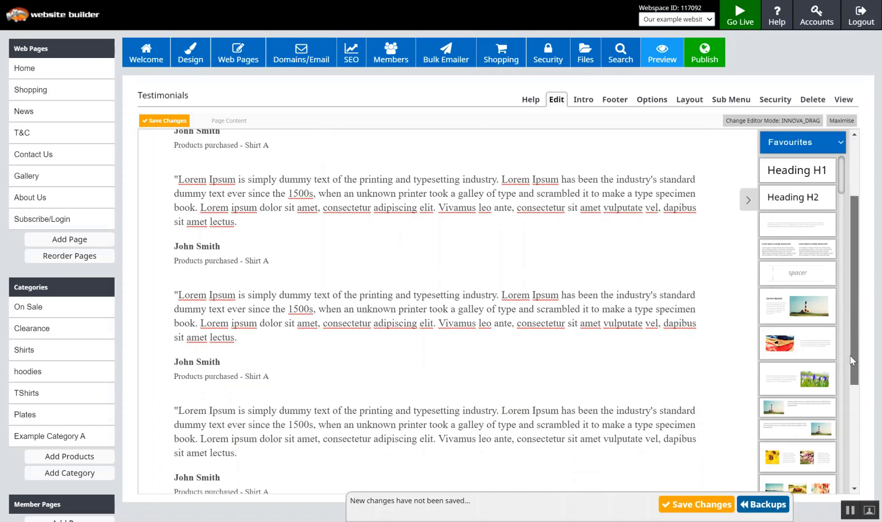
key(ctrl+s)
click(725, 325)
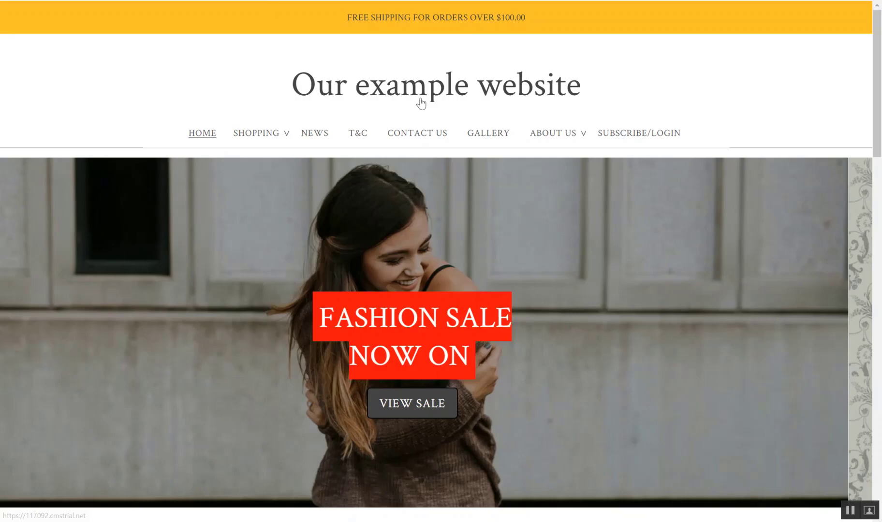
View the Testimonials page on the example website through the About Us navigation
mouse_move(566, 142)
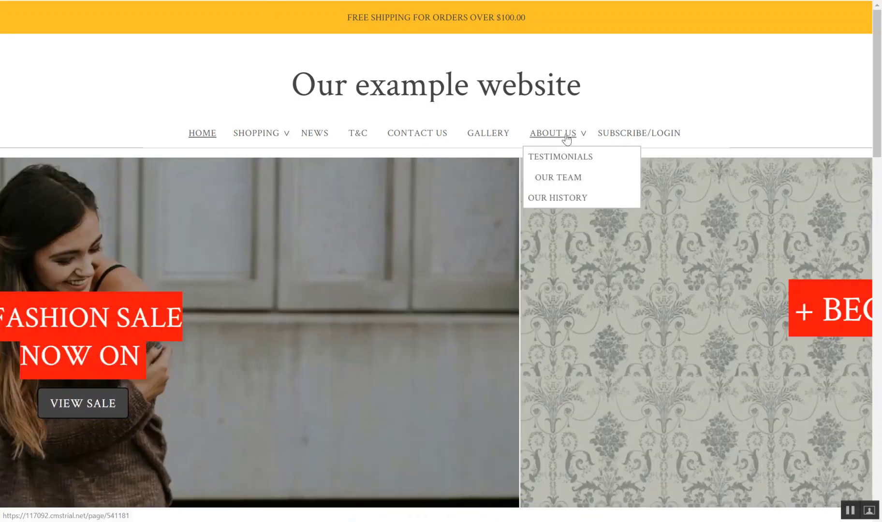
click(553, 163)
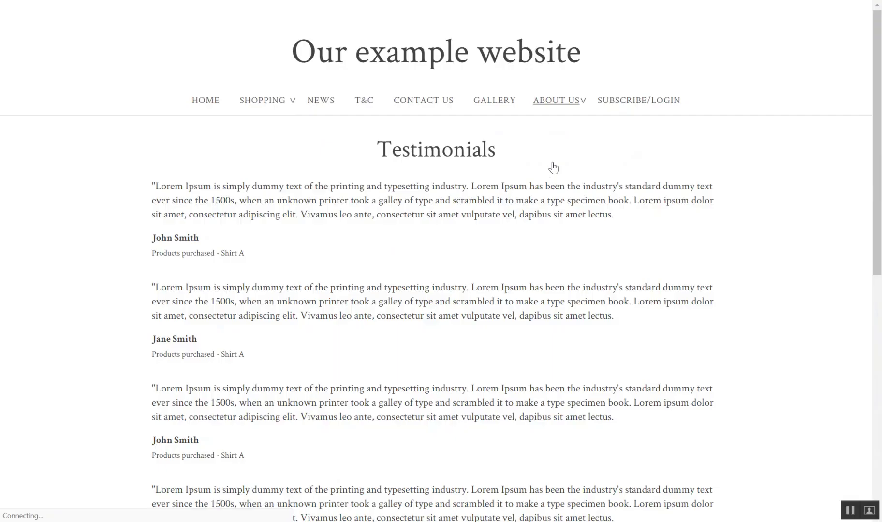
mouse_move(877, 144)
mouse_down()
mouse_move(880, 273)
mouse_move(879, 140)
mouse_up()
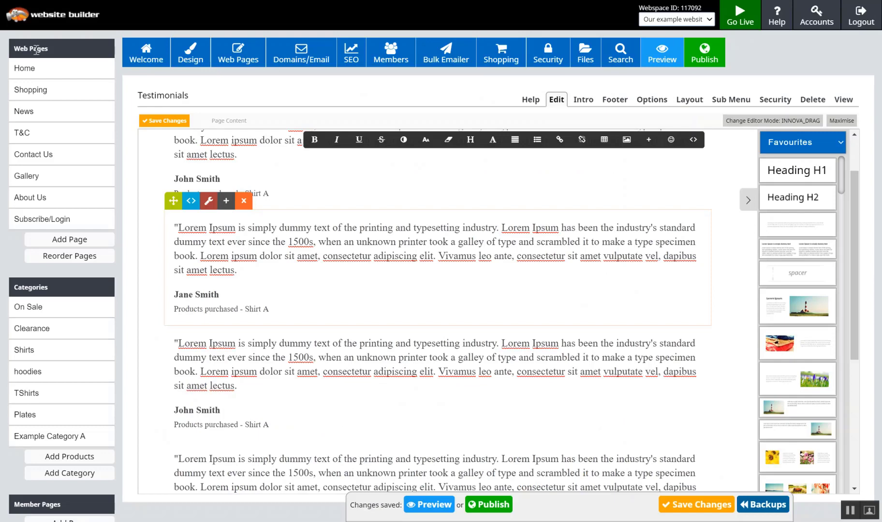
On the Home page, insert a Heading H2 snippet above "Our Location" and make it a centred heading reading "Customers Say"
click(24, 72)
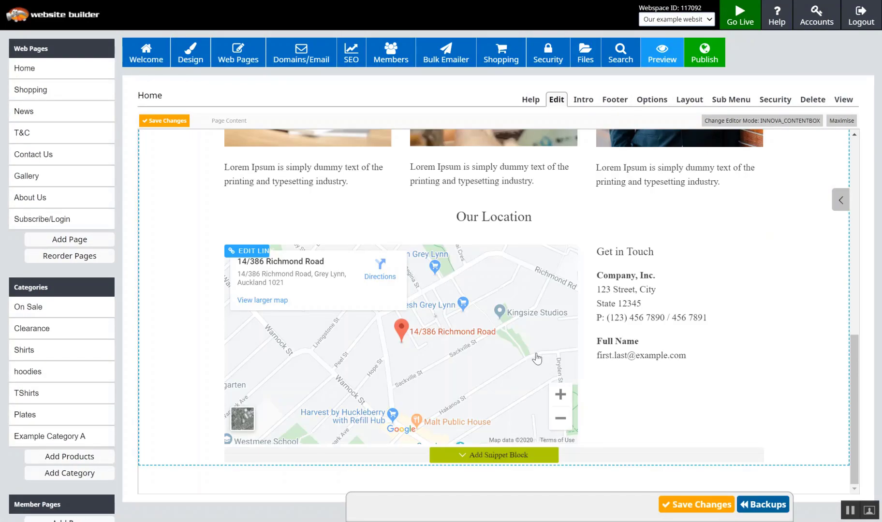
mouse_move(556, 199)
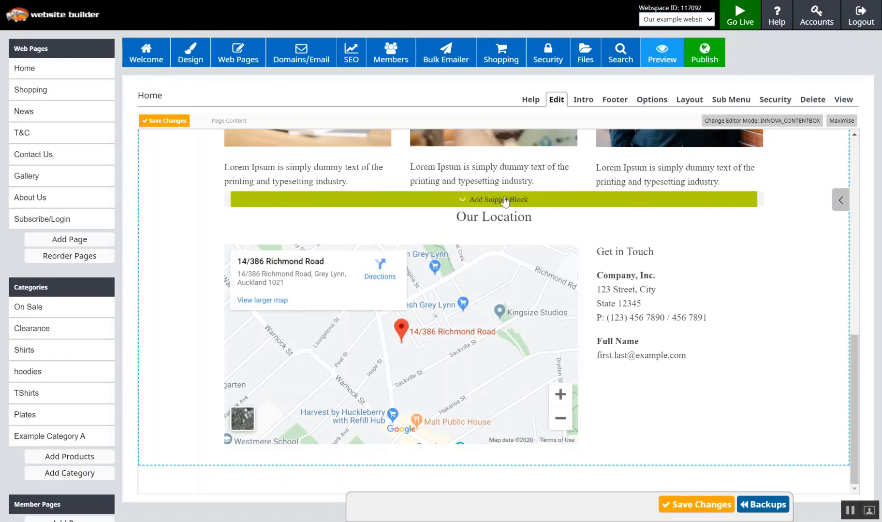
click(505, 200)
click(505, 228)
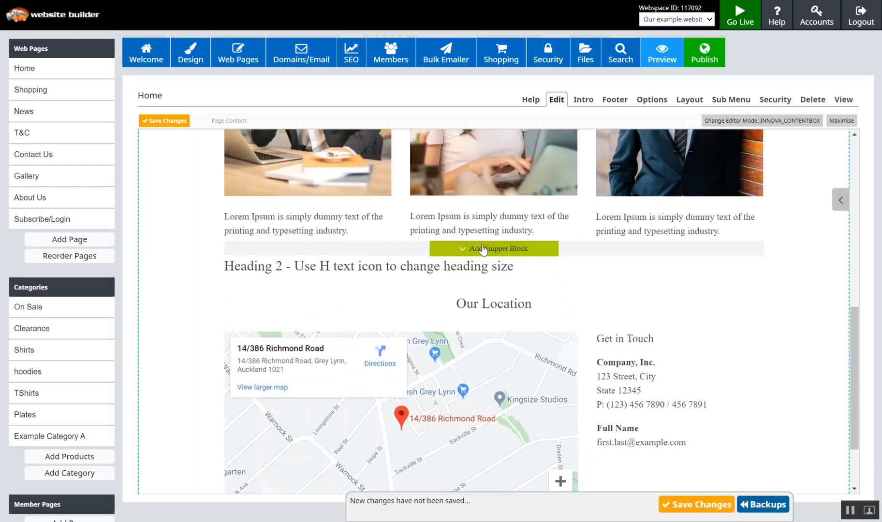
drag(533, 267, 321, 268)
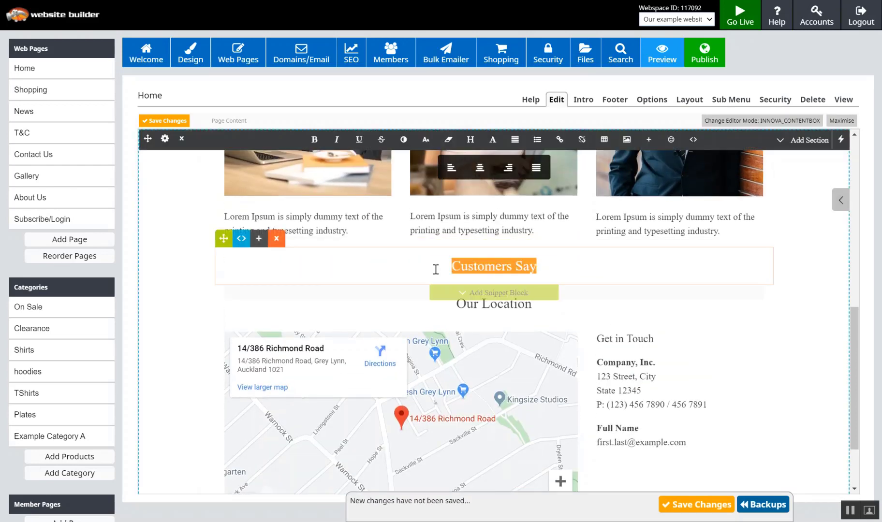
click(413, 274)
Insert the Snippet Block Slider that loads from another page directly below the "Customers Say" heading
click(482, 293)
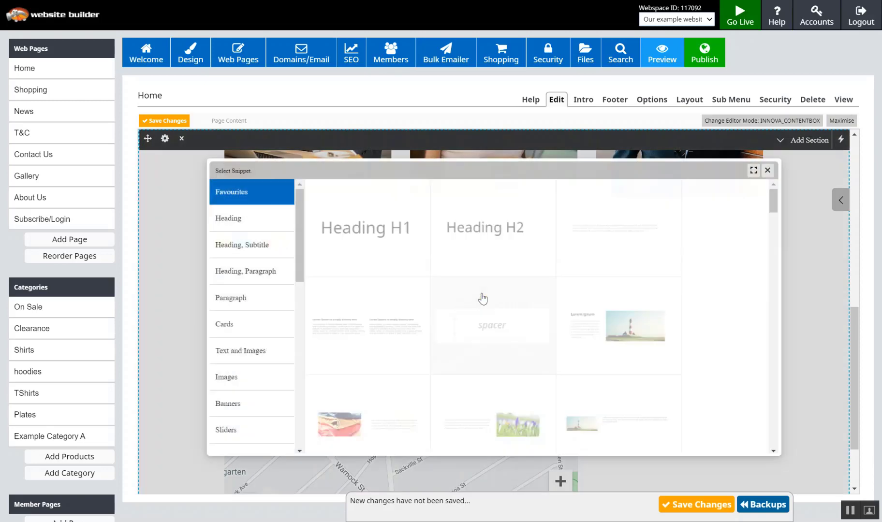
drag(301, 235, 301, 283)
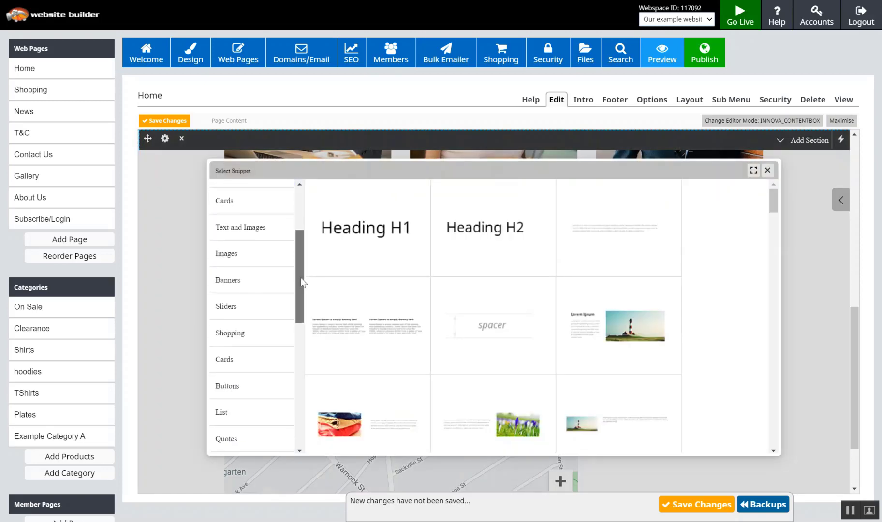
click(249, 309)
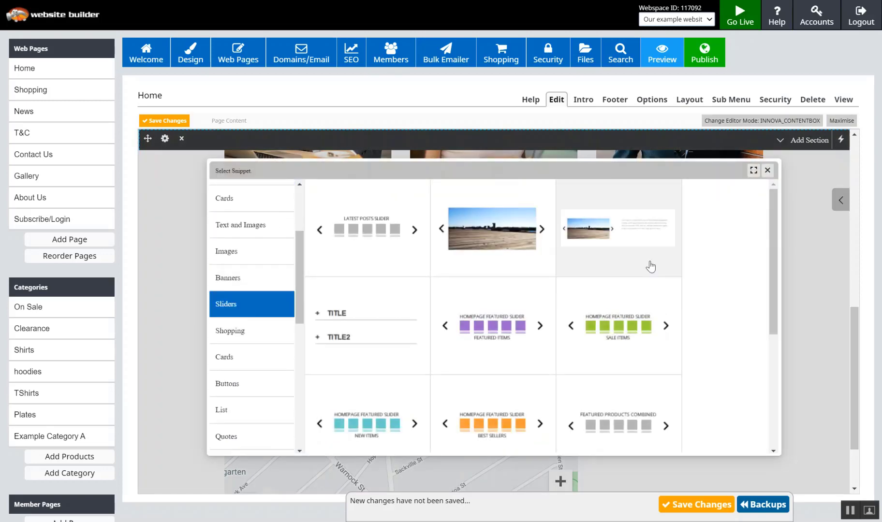
drag(774, 287, 775, 422)
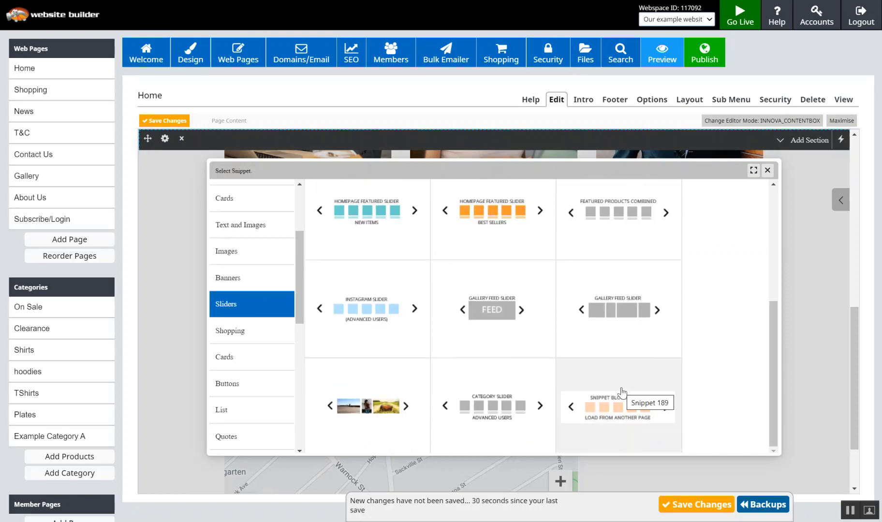
click(611, 409)
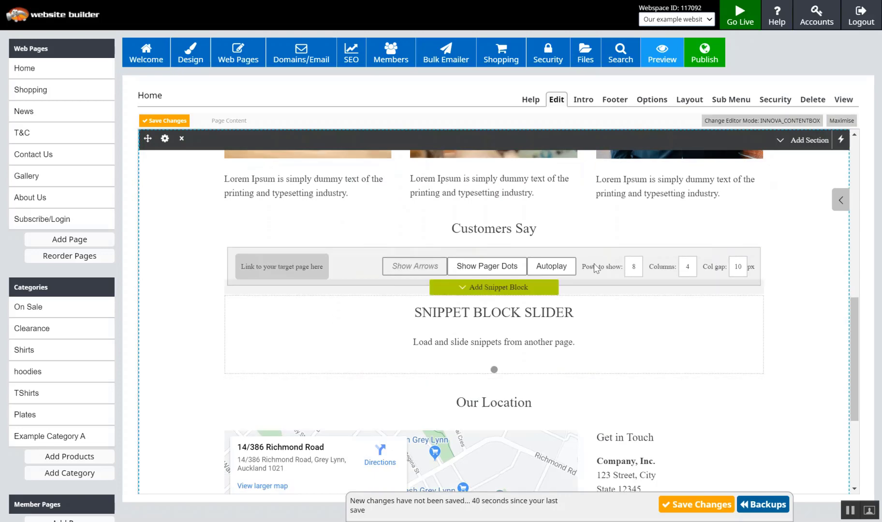
Link the snippet block slider's target page to the Testimonials page under About Us and apply the change
mouse_move(307, 266)
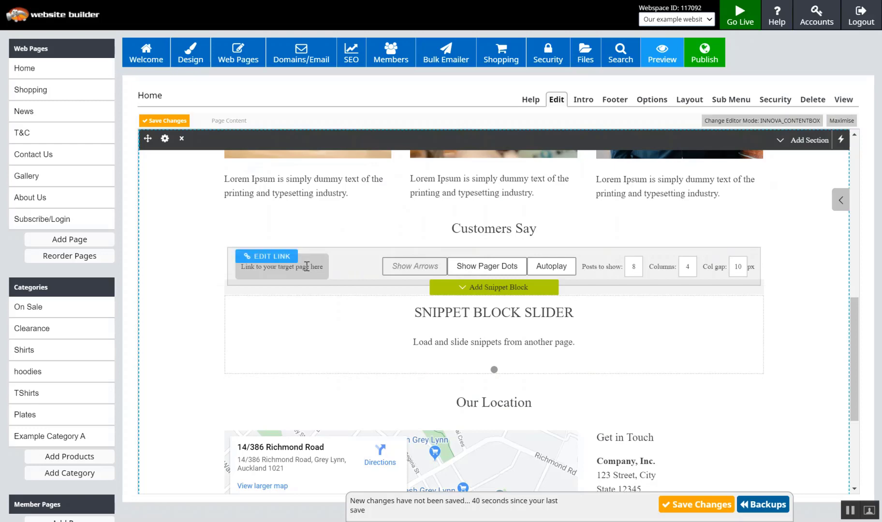
click(272, 257)
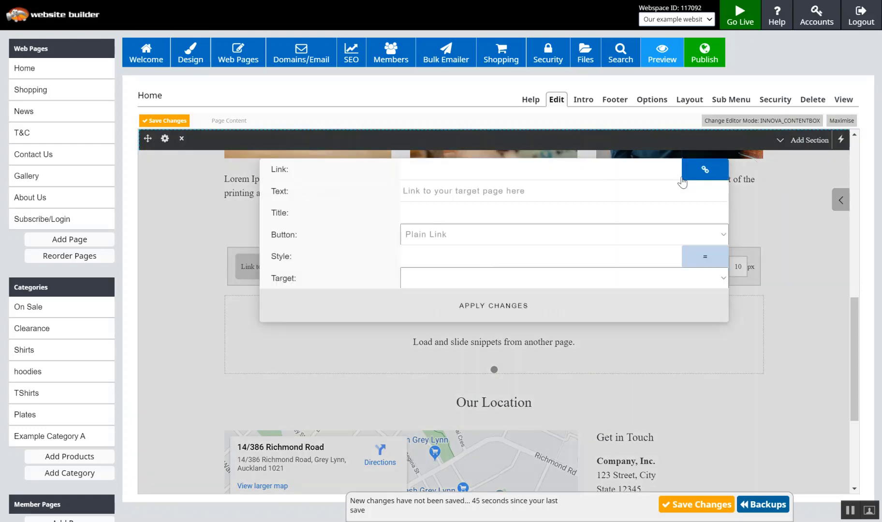
click(703, 177)
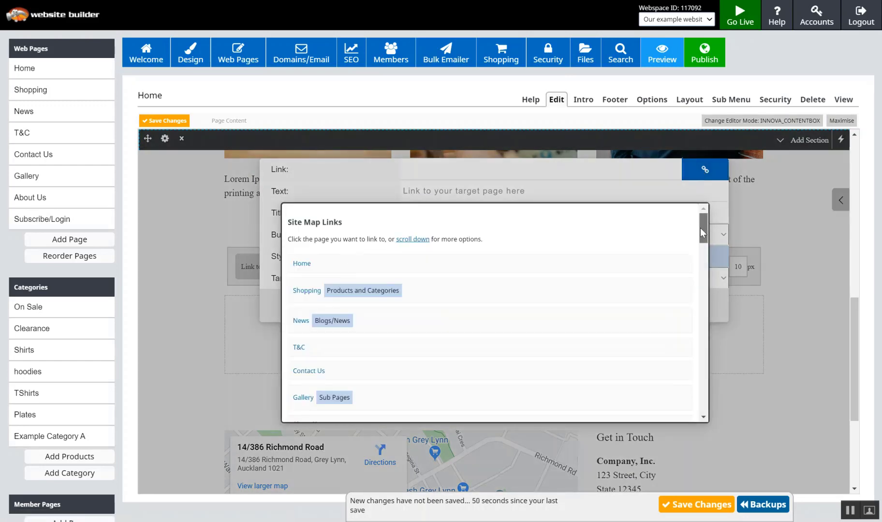
drag(700, 228, 704, 251)
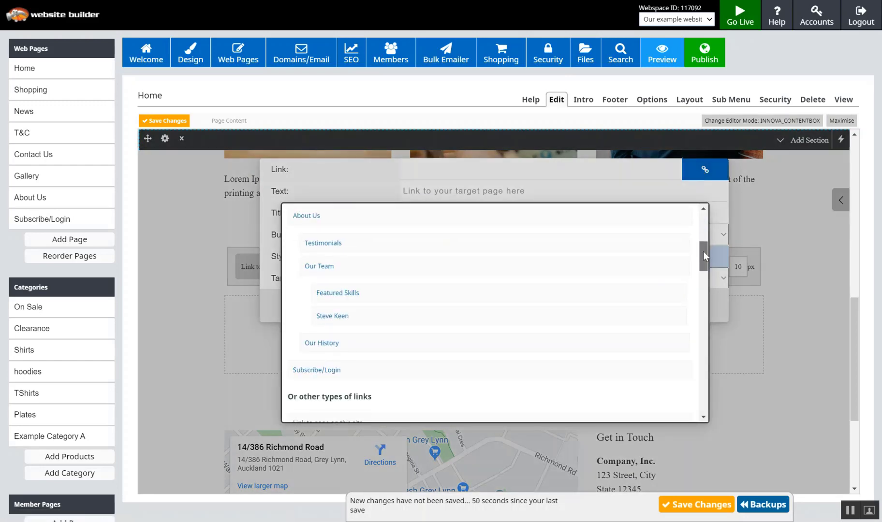
click(321, 248)
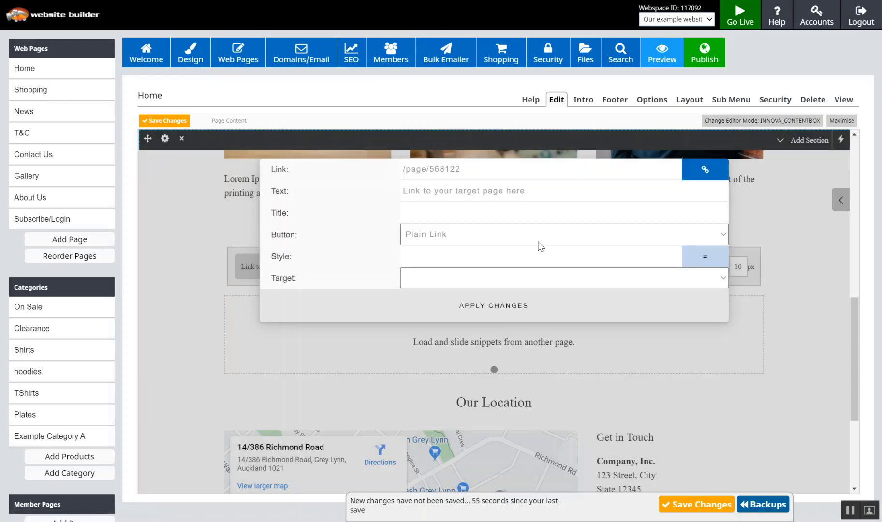
click(493, 306)
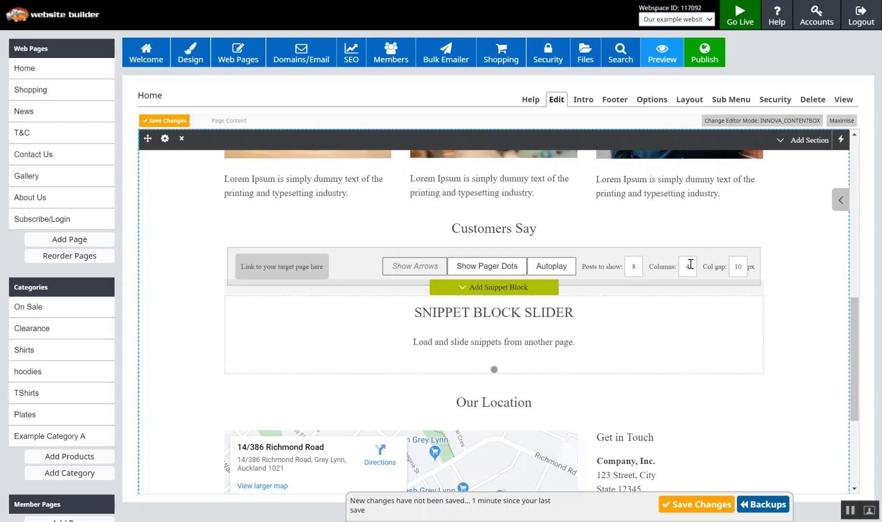
Set the snippet block slider to 3 columns and save the Home page, staying in the editor
click(689, 265)
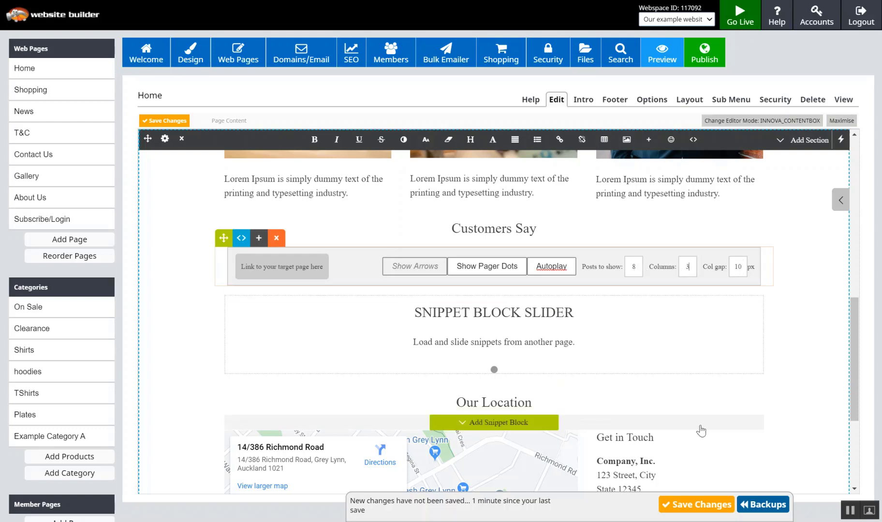
click(699, 505)
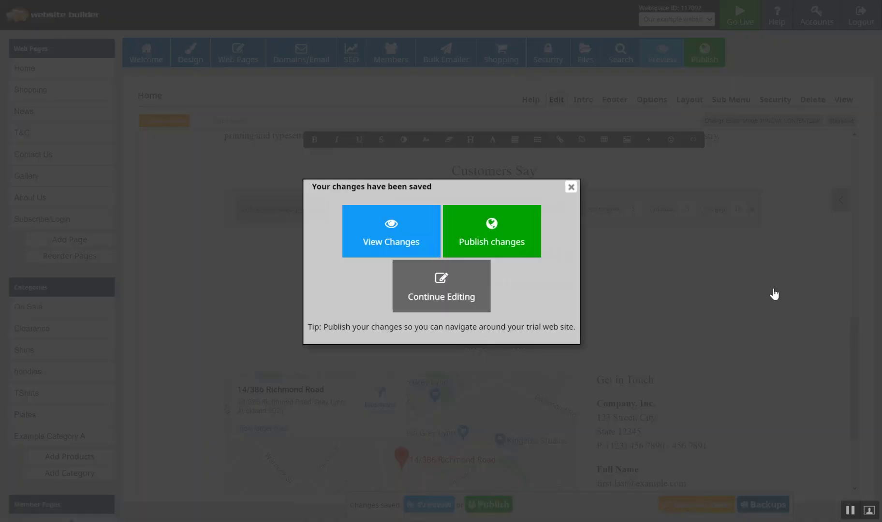
click(775, 294)
View the Home page on the example website and check the testimonial slider under "Customers Say"
click(843, 100)
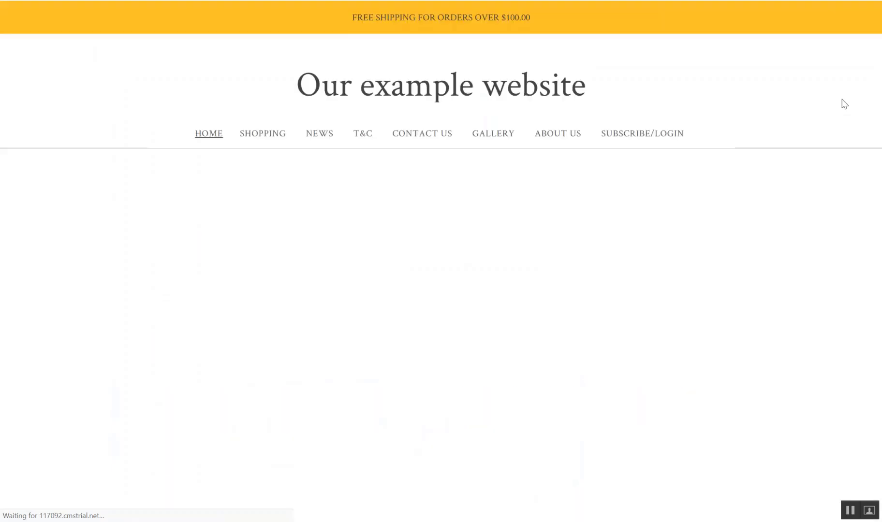
scroll(879, 102, down, 3)
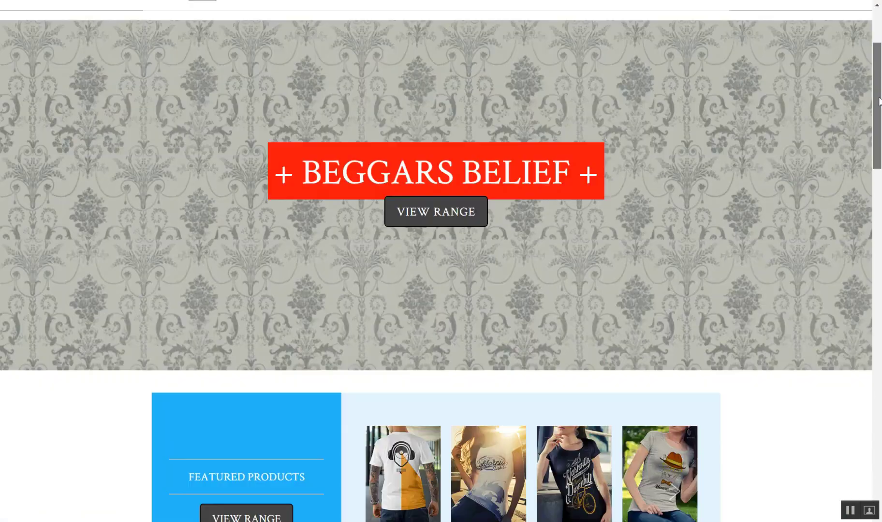
drag(879, 100, 852, 296)
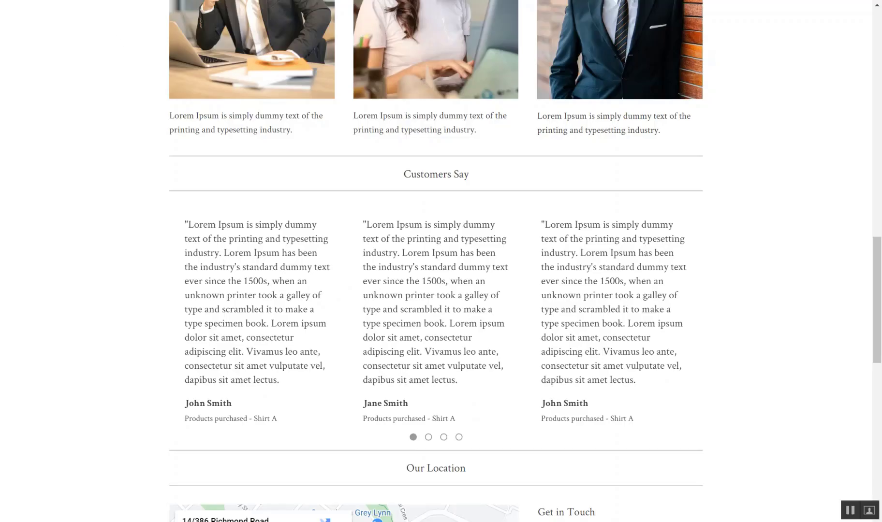
Back in the website builder, insert a button snippet between the testimonial slider and "Our Location"
key(ctrl+shift+Tab)
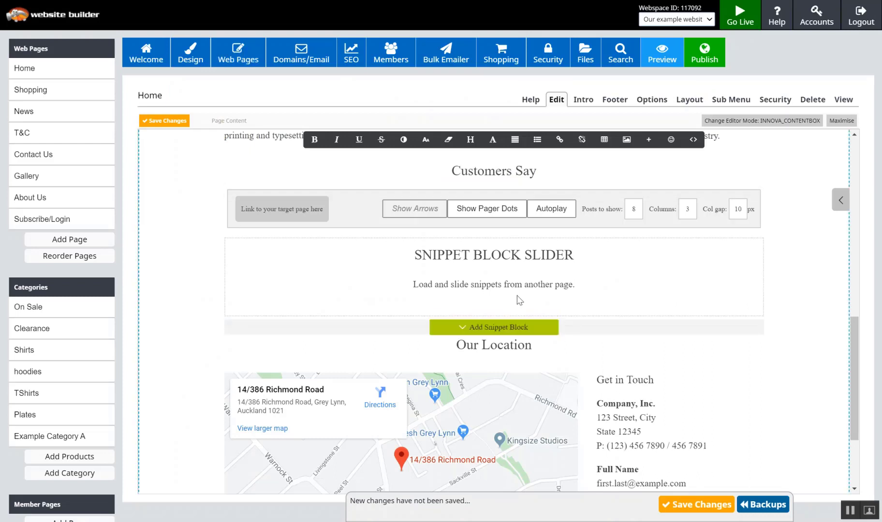
click(508, 328)
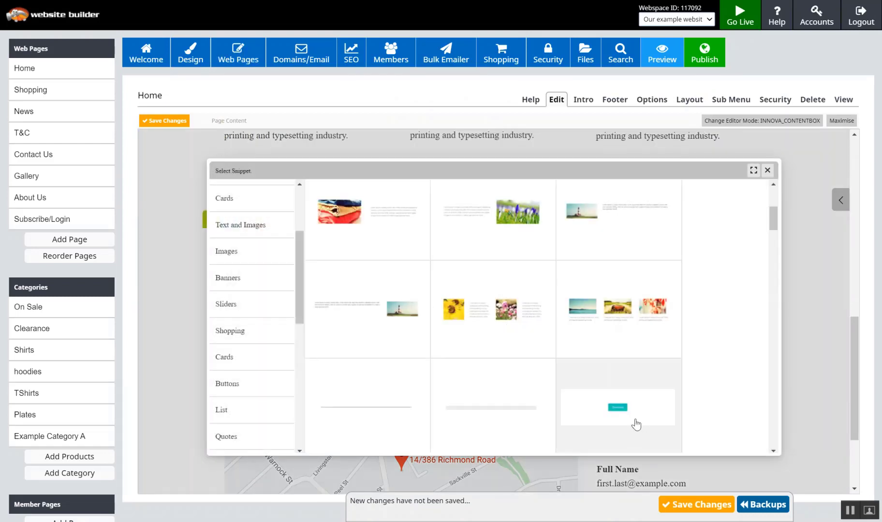
click(615, 418)
Change the new button's text to "See More Testimonials" and apply the change
mouse_move(479, 282)
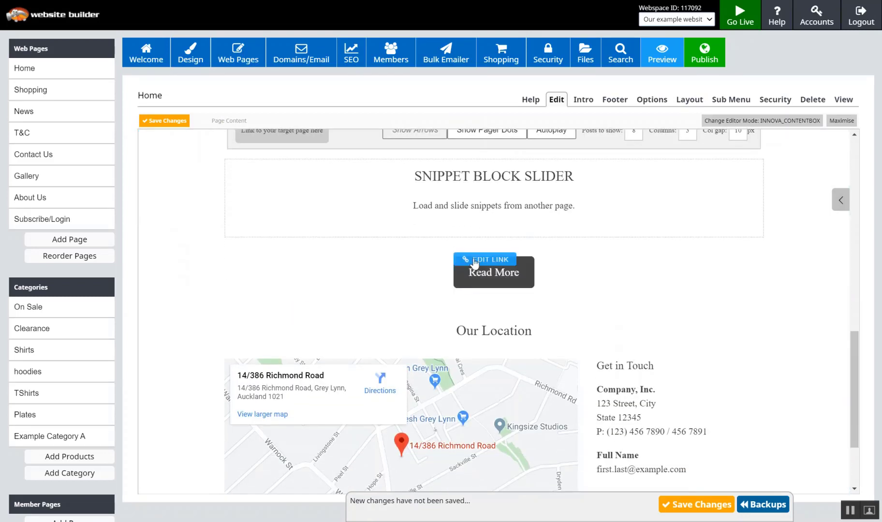
click(474, 261)
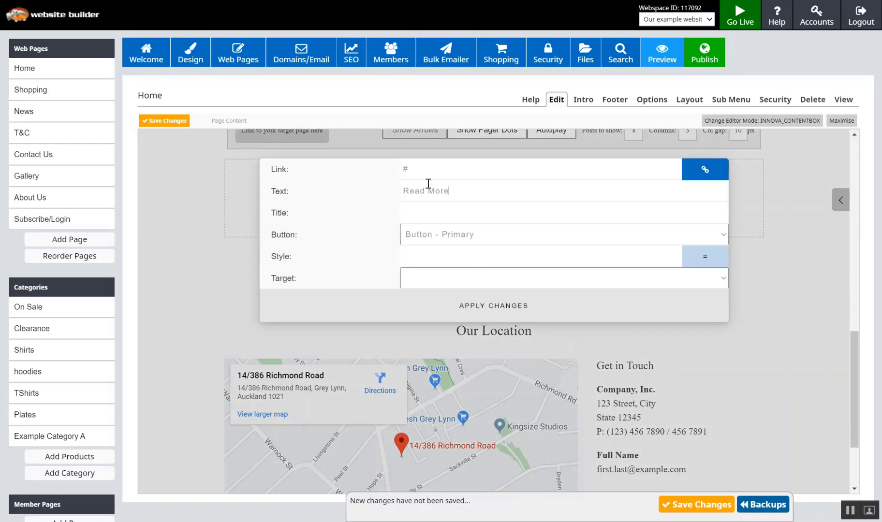
drag(452, 190, 360, 181)
text(See More Testimonials)
click(488, 305)
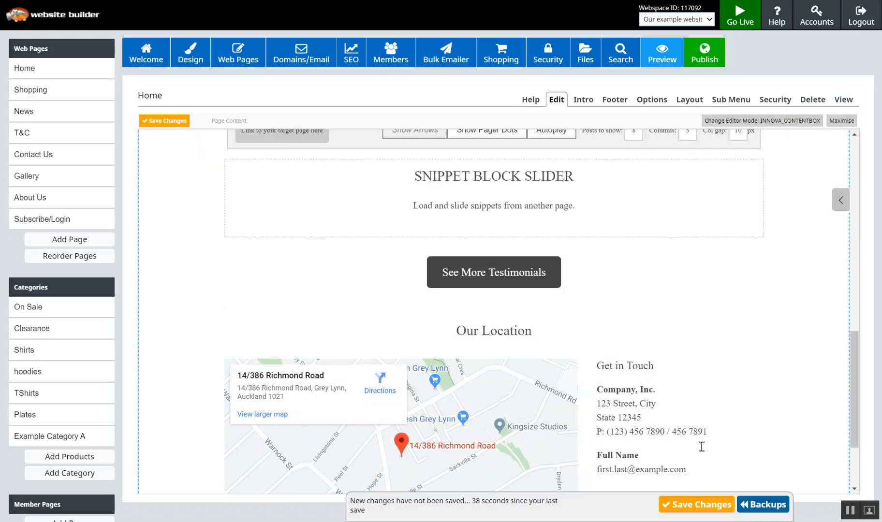
Save the Home page and view the updated "Customers Say" section on the example website
click(693, 507)
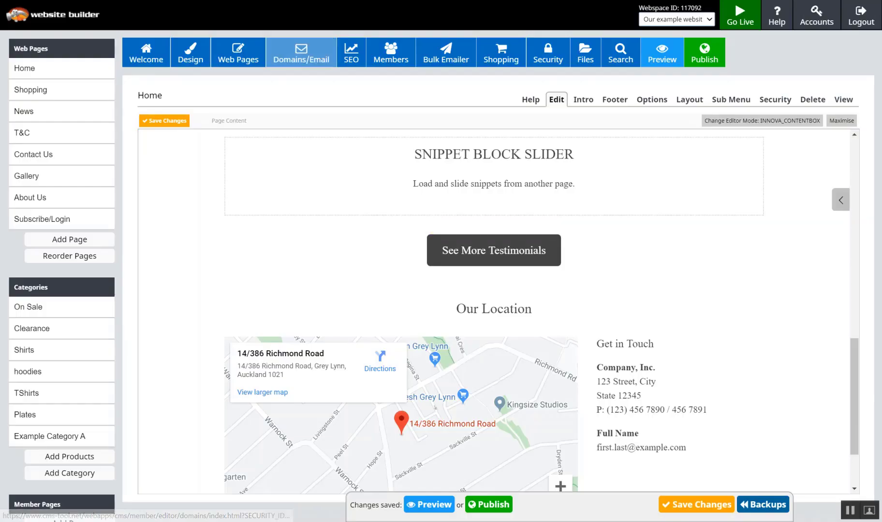
click(662, 53)
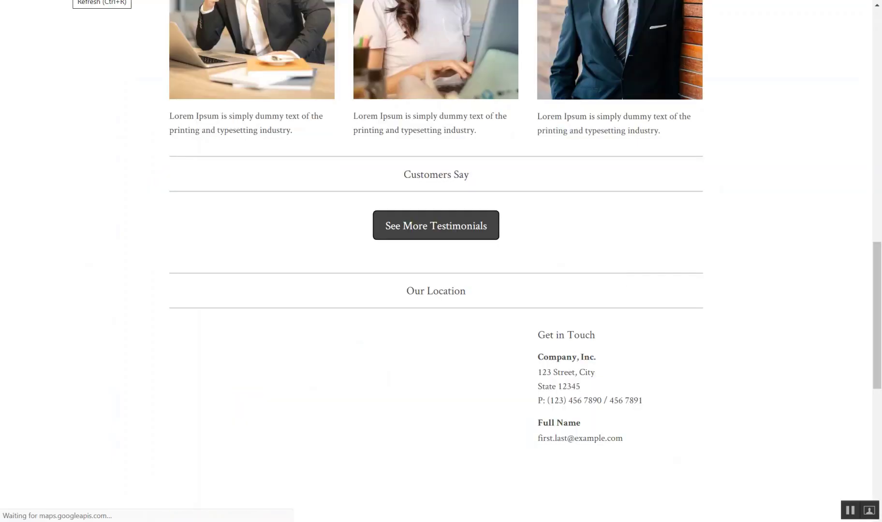